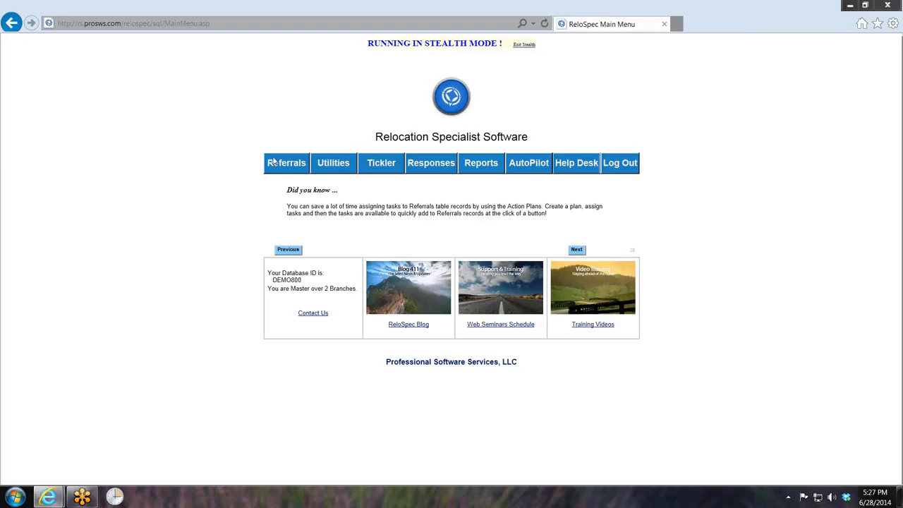
- Open the referral record and show the agents whose offices serve the client's postal code
{"action": "left_click", "coordinate": [285, 163]}
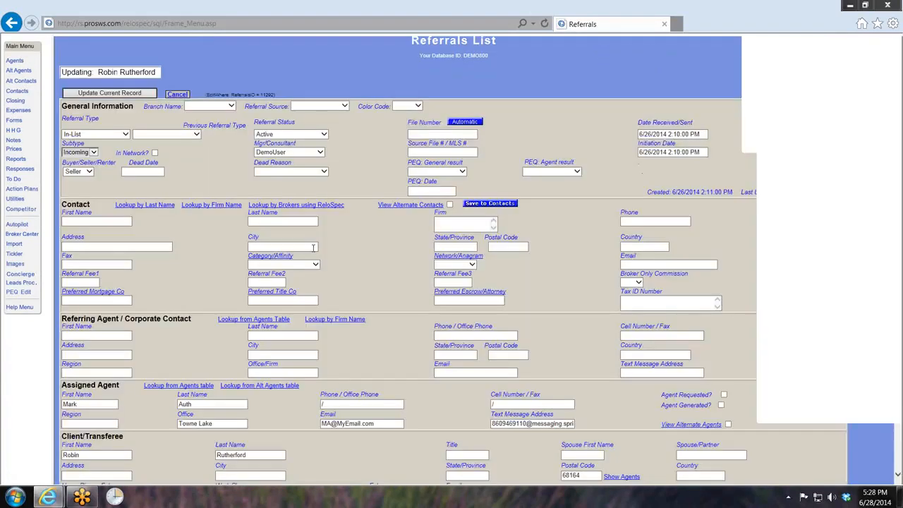
{"action": "scroll", "coordinate": [303, 366], "scroll_direction": "down", "scroll_amount": 3}
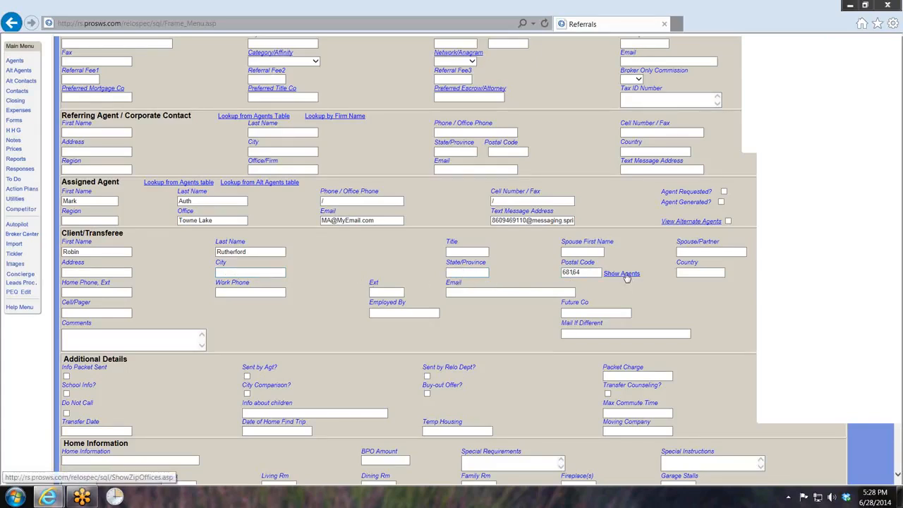
{"action": "double_click", "coordinate": [582, 272]}
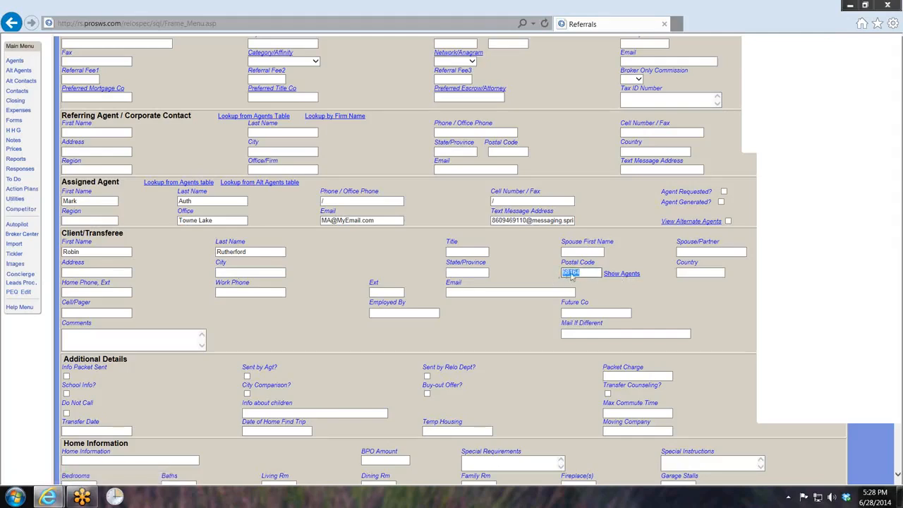
{"action": "left_click", "coordinate": [625, 274]}
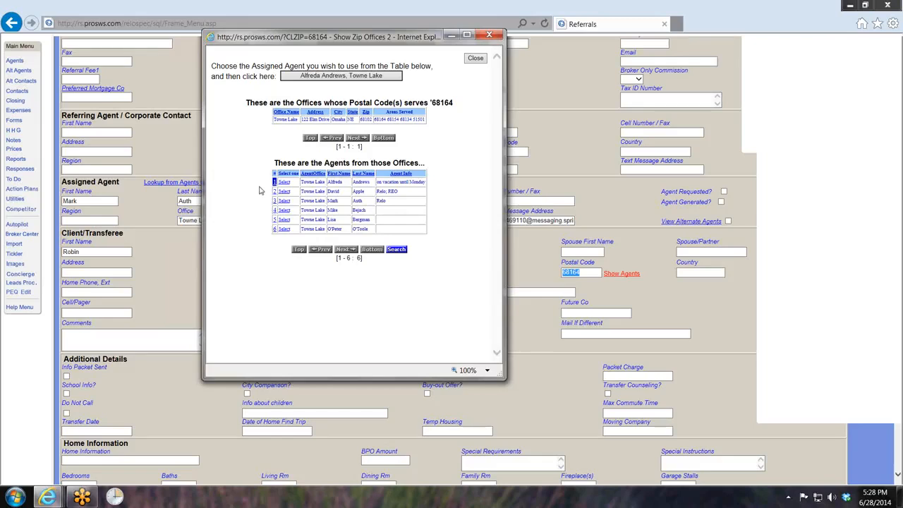
- Filter the agent list to those whose Agent Info contains "relo"
{"action": "left_click", "coordinate": [397, 249]}
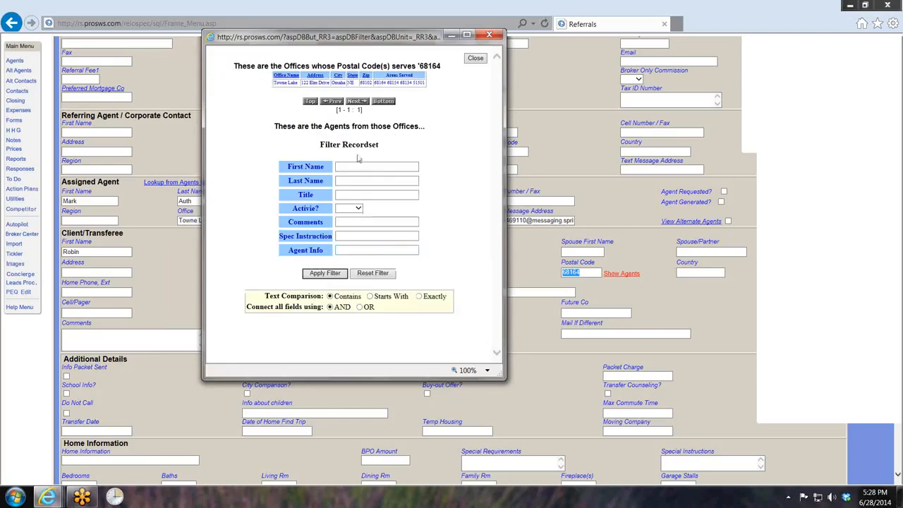
{"action": "left_click", "coordinate": [358, 250]}
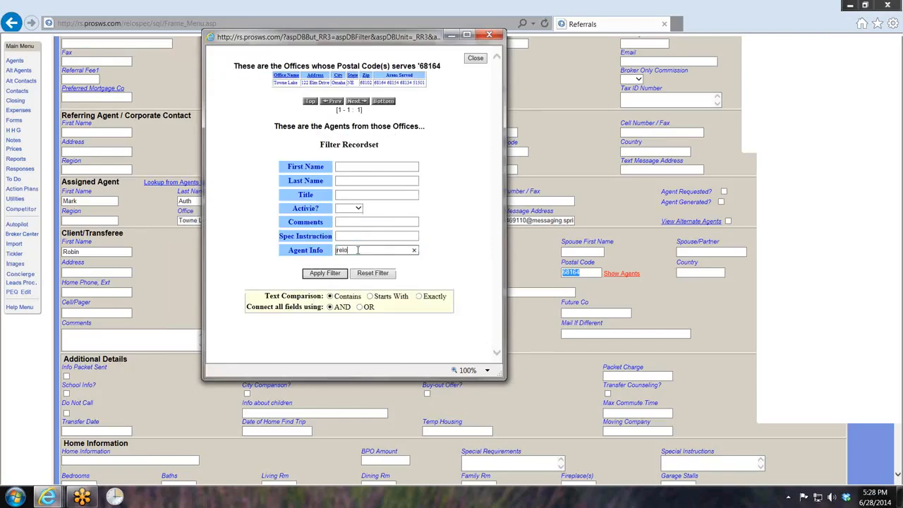
{"action": "type", "text": "relo"}
{"action": "left_click", "coordinate": [323, 274]}
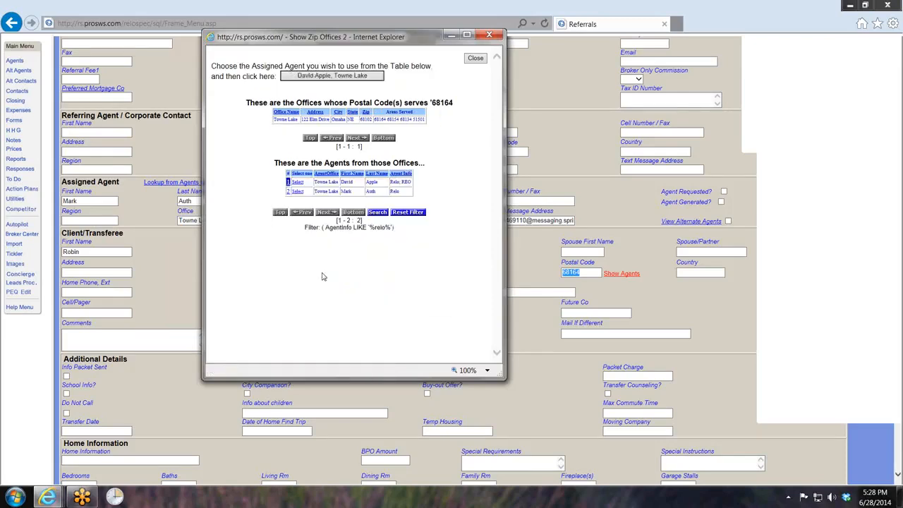
- Assign the second filtered agent to the referral and close the record form
{"action": "left_click", "coordinate": [297, 192]}
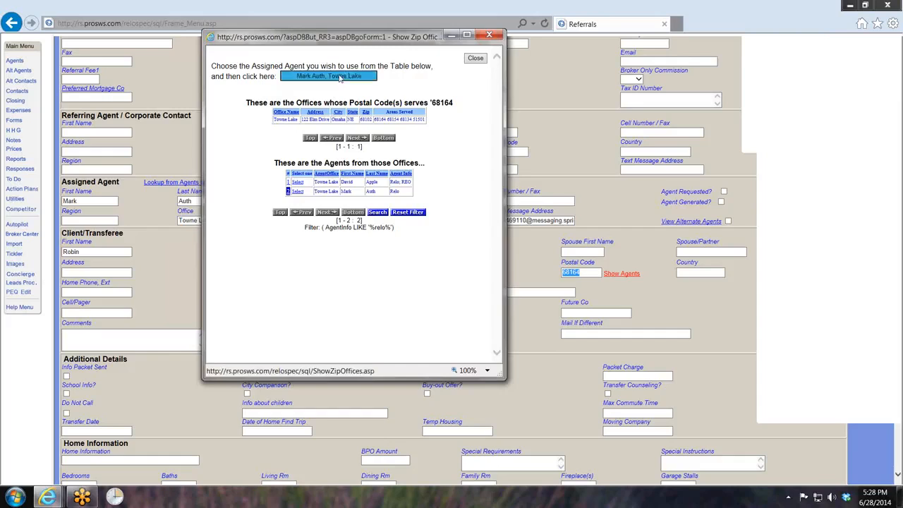
{"action": "left_click", "coordinate": [341, 77]}
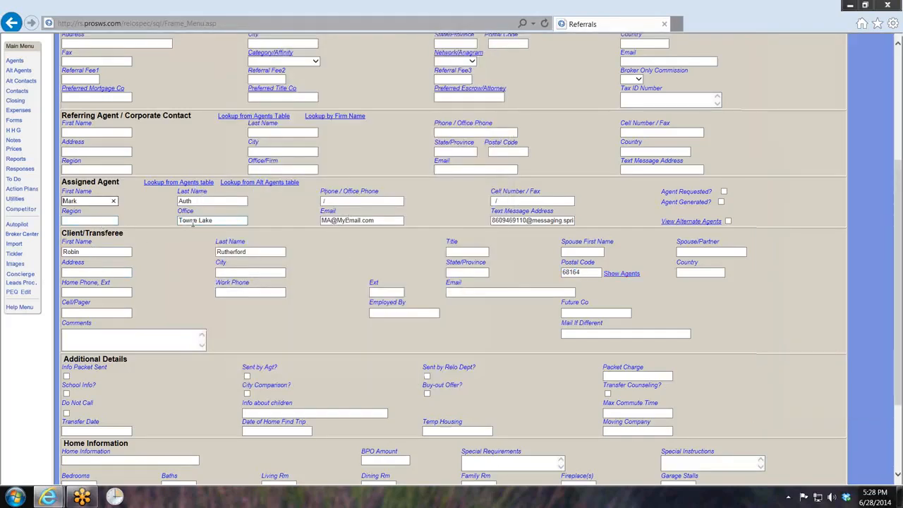
{"action": "left_click", "coordinate": [216, 222]}
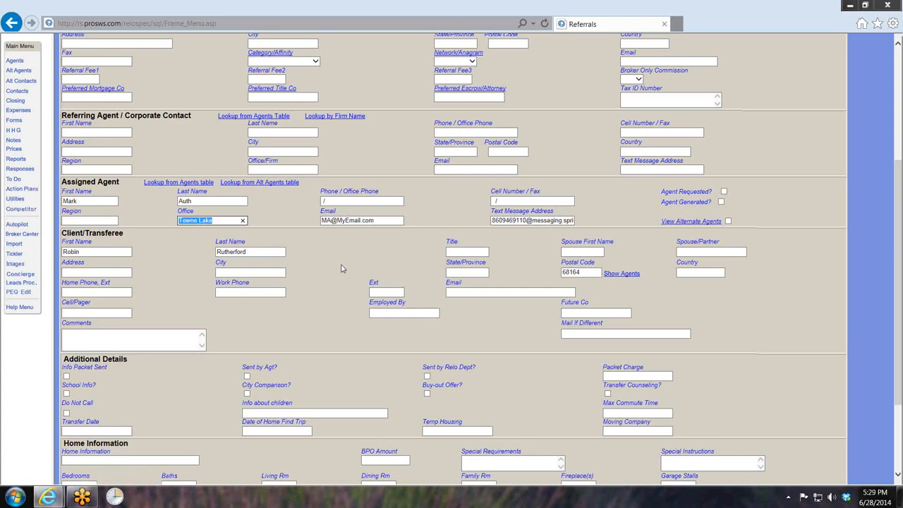
{"action": "scroll", "coordinate": [333, 295], "scroll_direction": "up", "scroll_amount": 5}
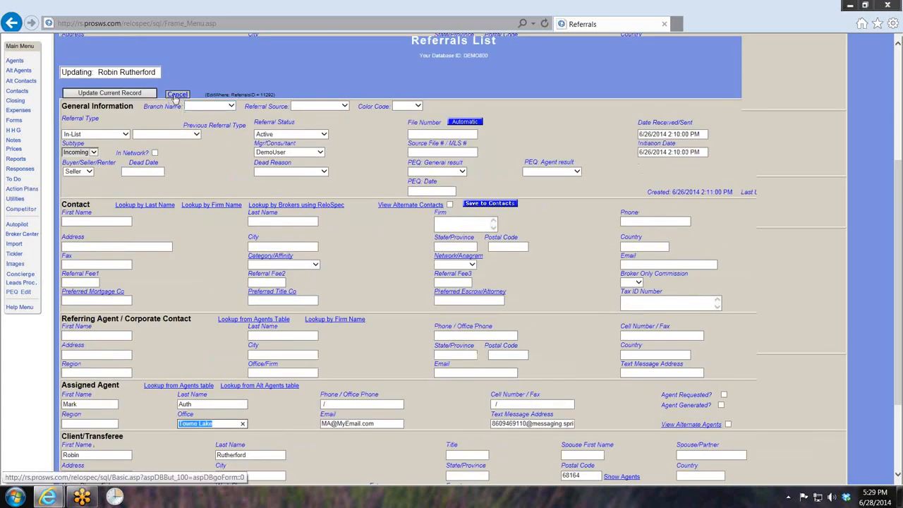
{"action": "left_click", "coordinate": [176, 95]}
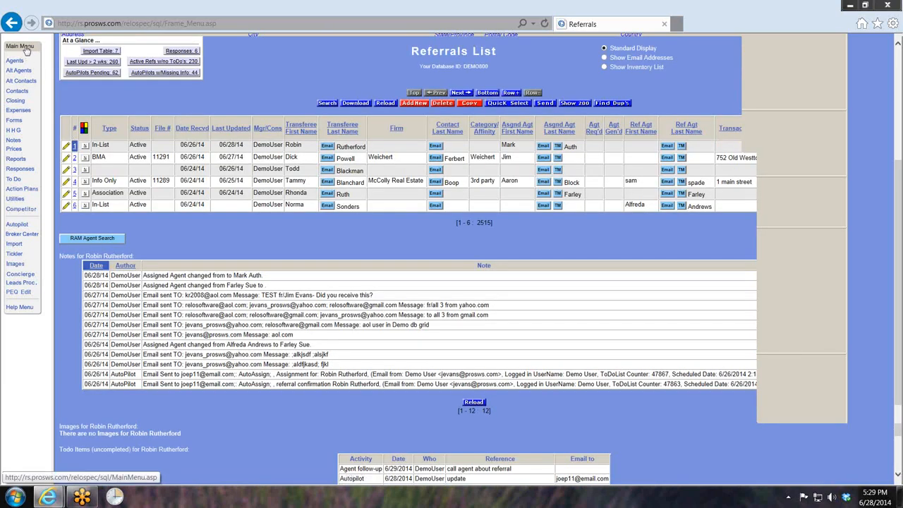
- Open the Offices table from the Utilities settings
{"action": "left_click", "coordinate": [25, 49]}
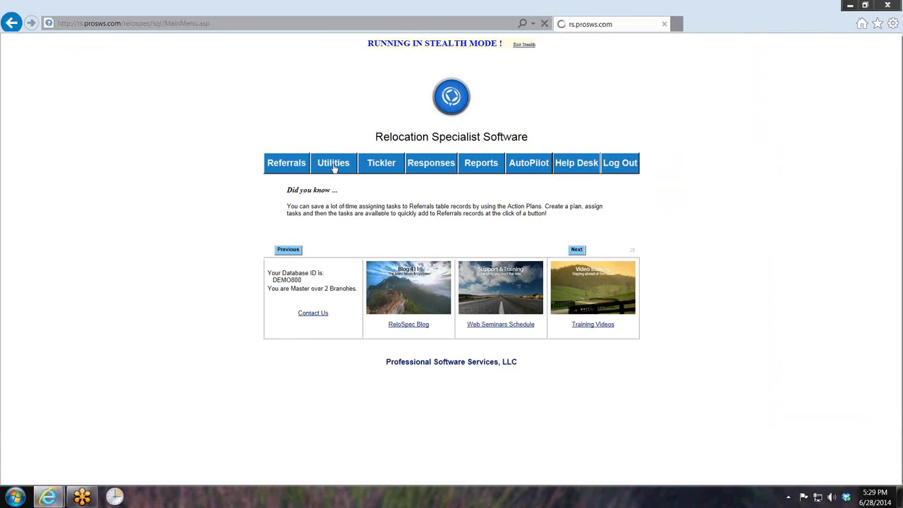
{"action": "left_click", "coordinate": [333, 165]}
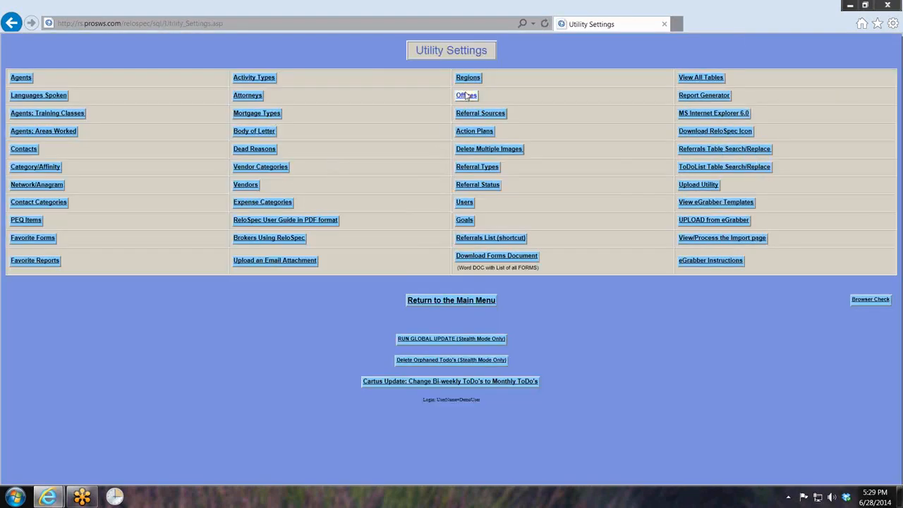
{"action": "left_click", "coordinate": [466, 96]}
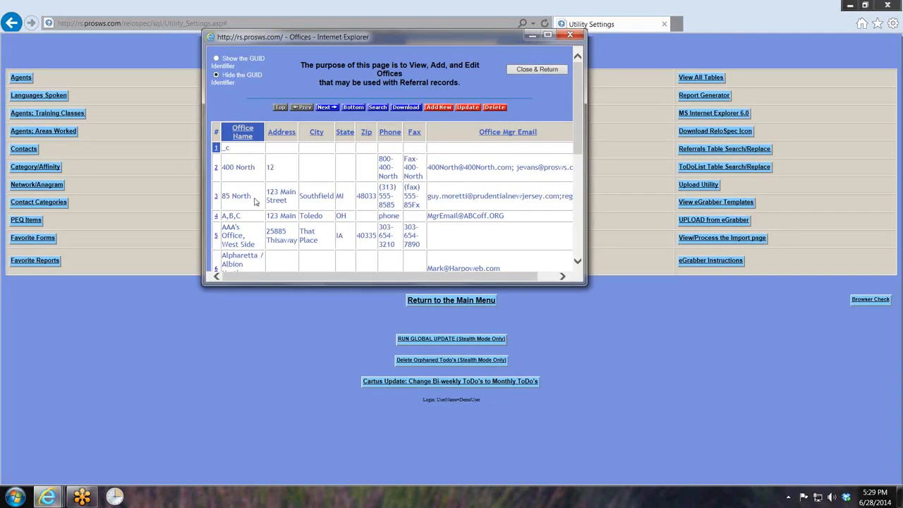
{"action": "left_click", "coordinate": [378, 108]}
{"action": "scroll", "coordinate": [360, 122], "scroll_direction": "down", "scroll_amount": 3}
{"action": "scroll", "coordinate": [360, 122], "scroll_direction": "up", "scroll_amount": 3}
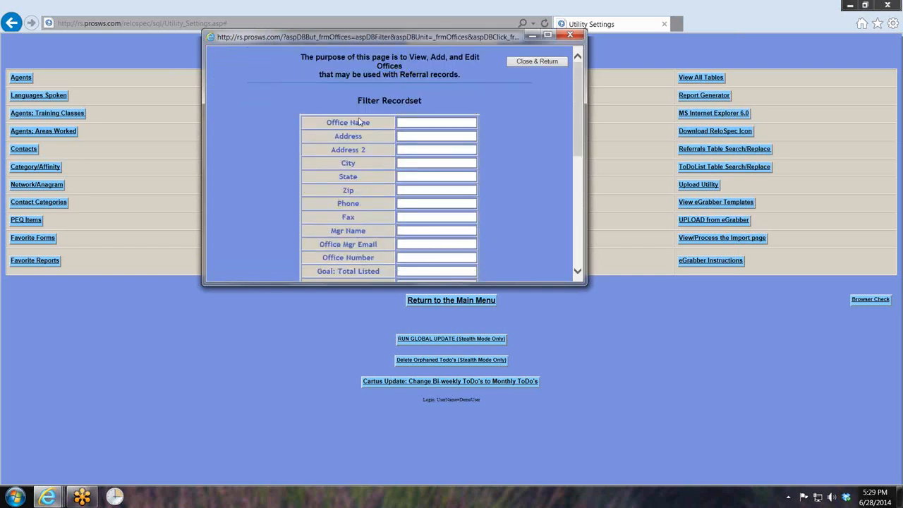
{"action": "right_click", "coordinate": [244, 141]}
{"action": "left_click", "coordinate": [265, 150]}
{"action": "scroll", "coordinate": [311, 185], "scroll_direction": "down", "scroll_amount": 1}
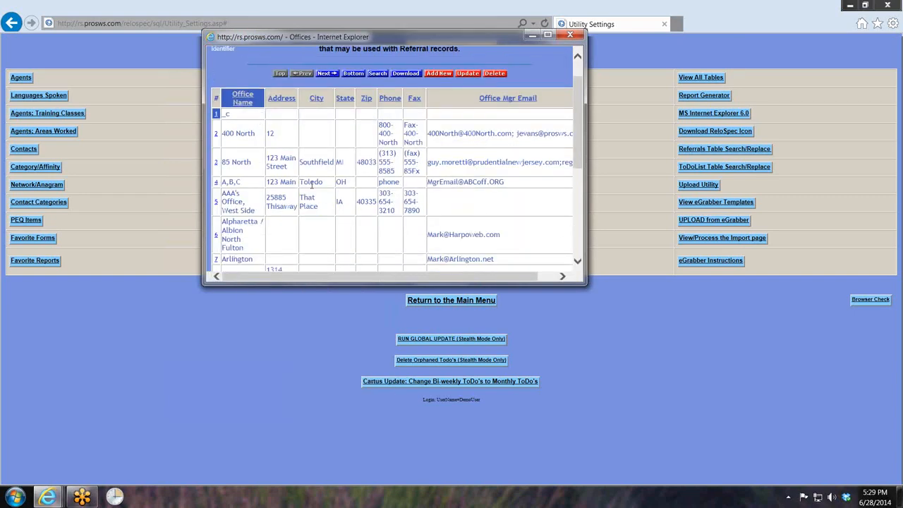
- Jump to the last page of offices and open the Towne Lake office record for update
{"action": "left_click", "coordinate": [353, 74]}
{"action": "scroll", "coordinate": [313, 188], "scroll_direction": "down", "scroll_amount": 3}
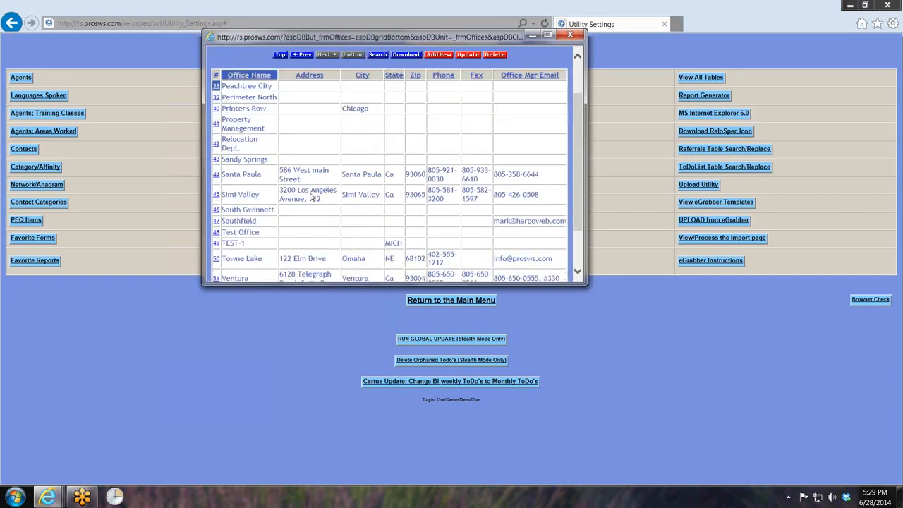
{"action": "left_click", "coordinate": [216, 207]}
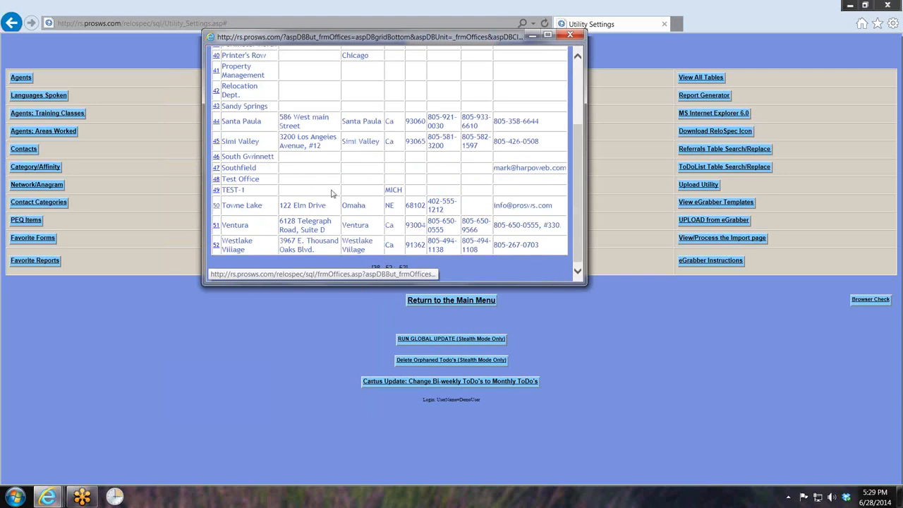
{"action": "left_click", "coordinate": [468, 107]}
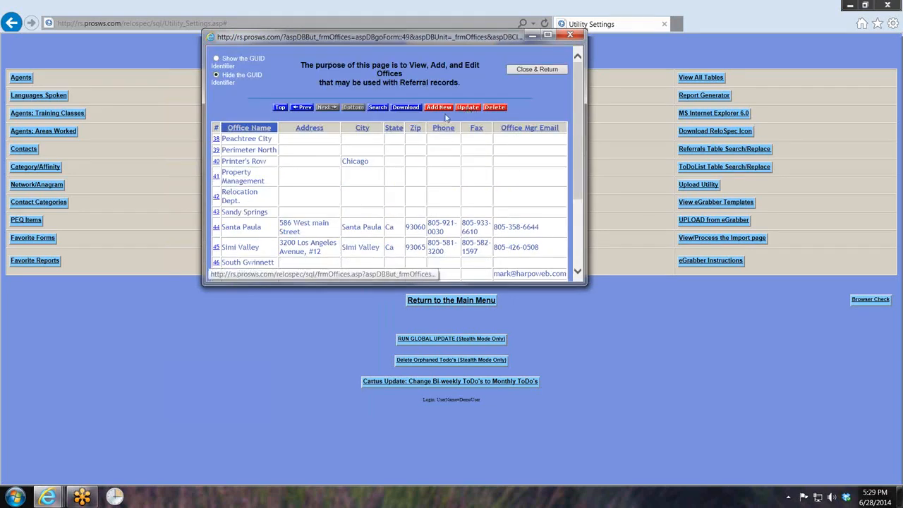
- Review the Towne Lake office's Areas Served zip codes and close the Offices window
{"action": "scroll", "coordinate": [347, 201], "scroll_direction": "down", "scroll_amount": 3}
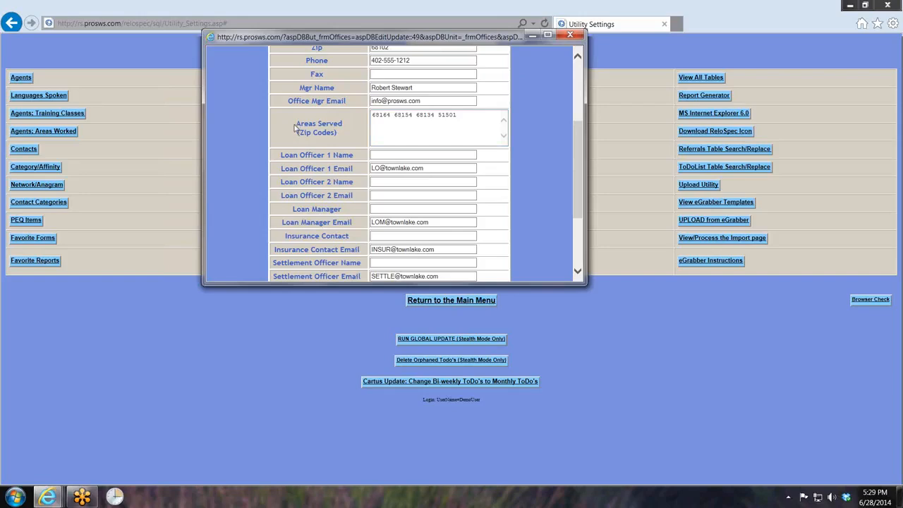
{"action": "left_click_drag", "start_coordinate": [294, 127], "coordinate": [345, 126]}
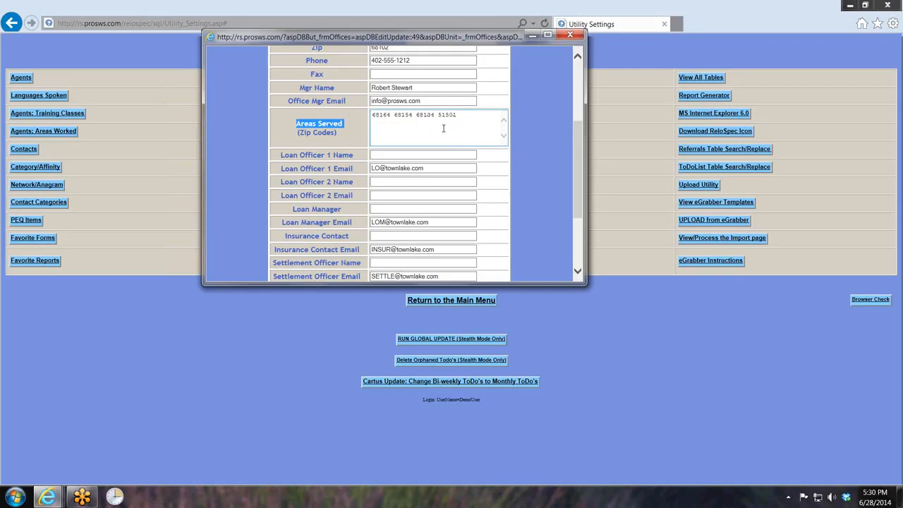
{"action": "scroll", "coordinate": [444, 128], "scroll_direction": "up", "scroll_amount": 3}
{"action": "scroll", "coordinate": [430, 153], "scroll_direction": "down", "scroll_amount": 2}
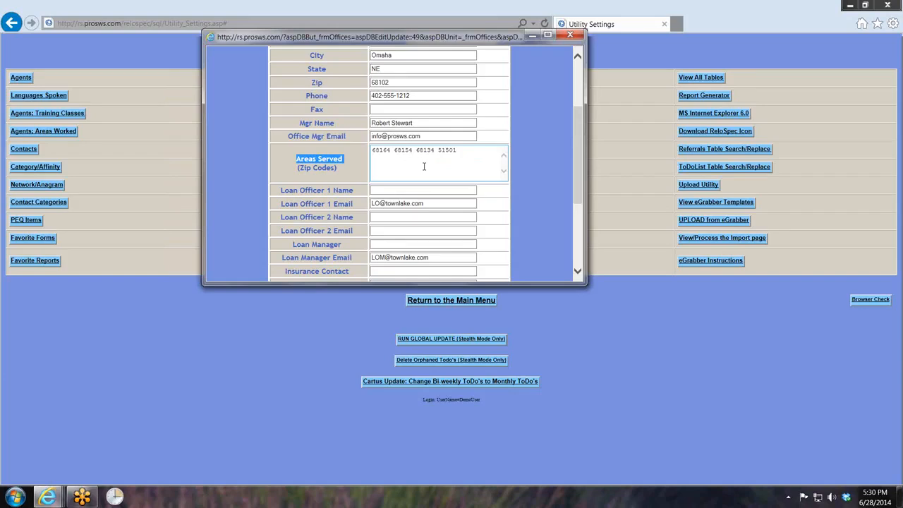
{"action": "scroll", "coordinate": [390, 201], "scroll_direction": "up", "scroll_amount": 3}
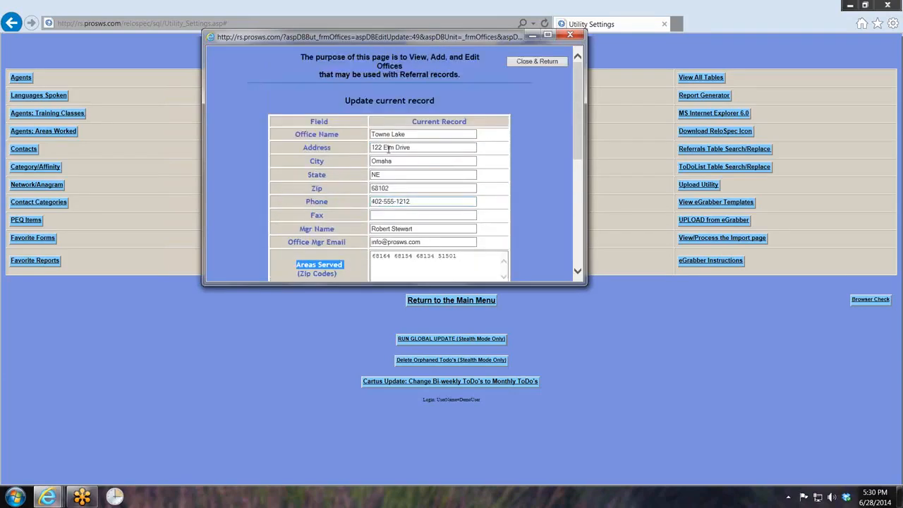
{"action": "left_click", "coordinate": [538, 61]}
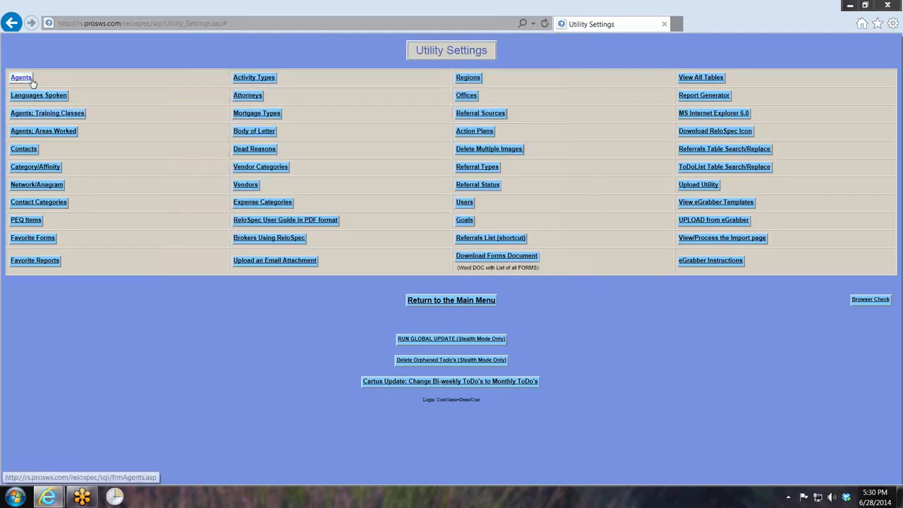
- Inspect the second agent's Agent Info in the Agents table without saving, and close the Agents window
{"action": "left_click", "coordinate": [21, 78]}
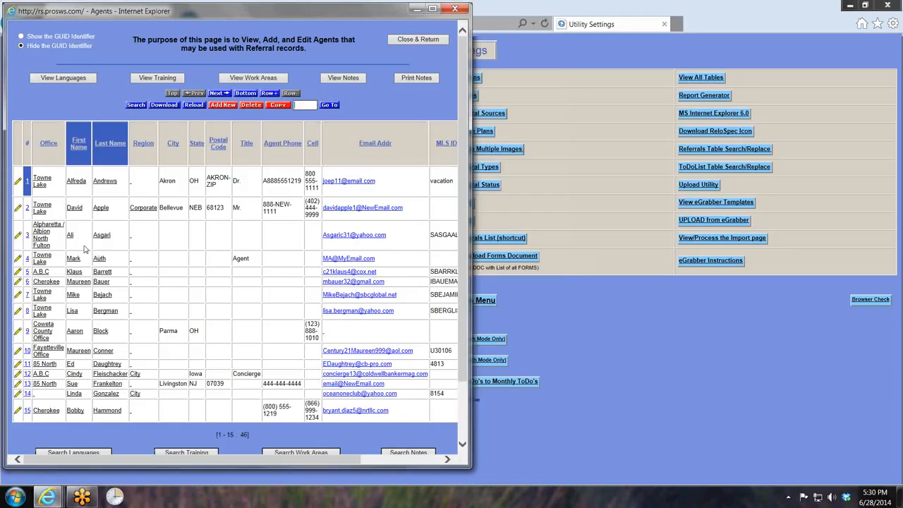
{"action": "left_click", "coordinate": [19, 210]}
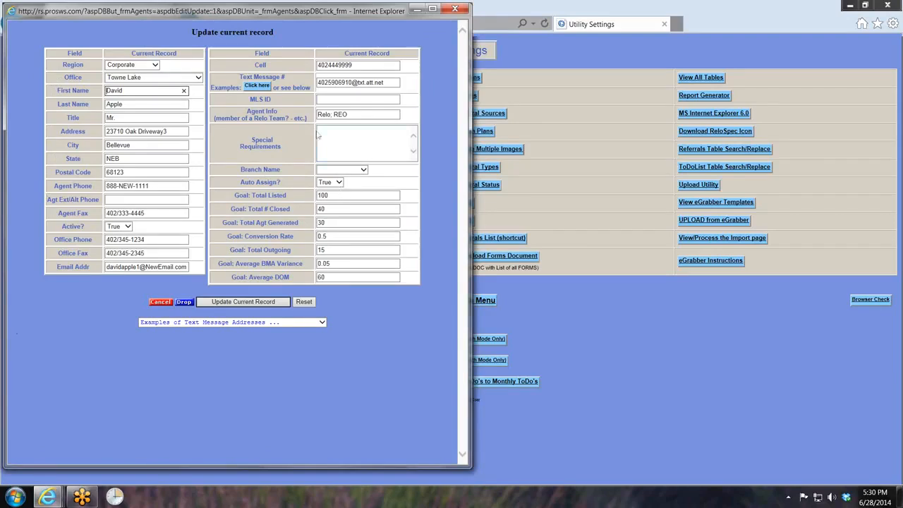
{"action": "left_click_drag", "start_coordinate": [248, 111], "coordinate": [277, 112]}
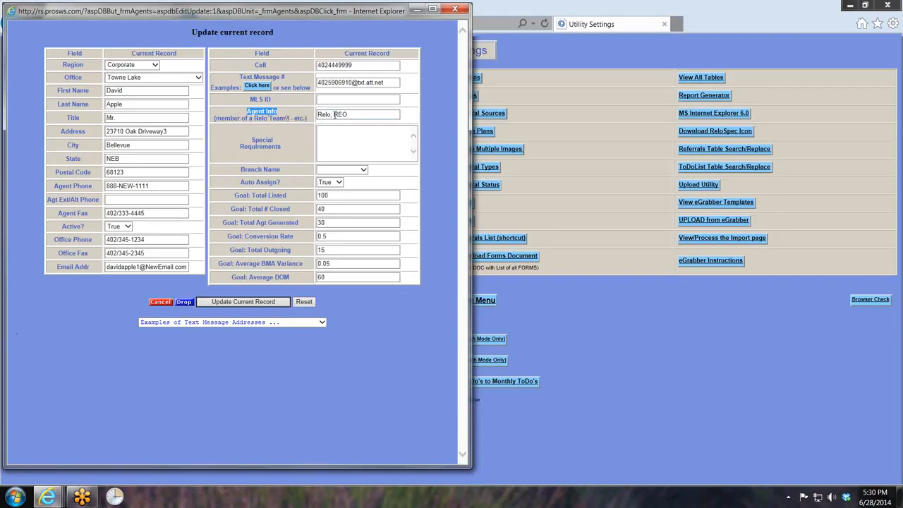
{"action": "left_click_drag", "start_coordinate": [128, 91], "coordinate": [106, 105]}
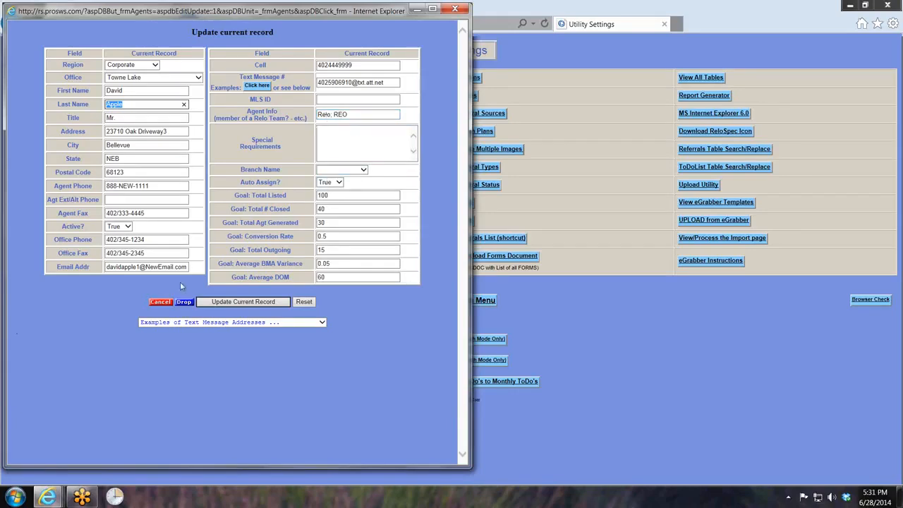
{"action": "left_click", "coordinate": [161, 302]}
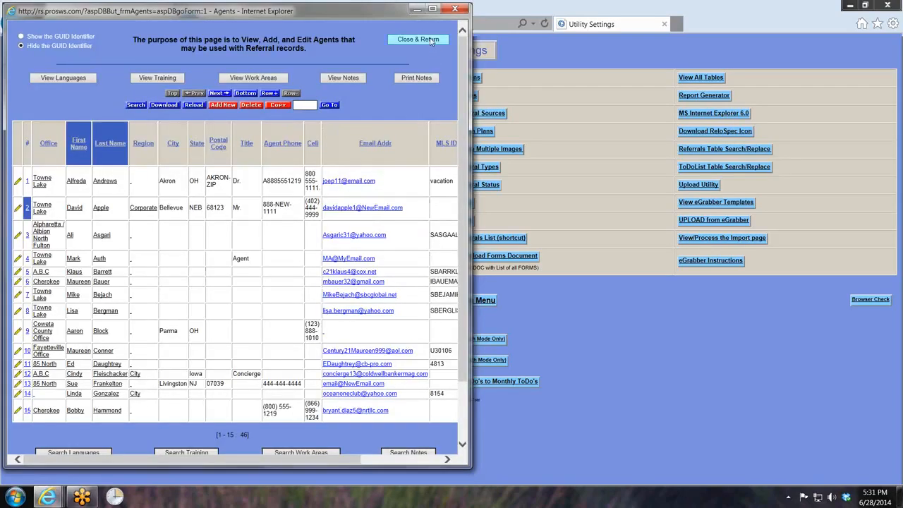
{"action": "left_click", "coordinate": [423, 39]}
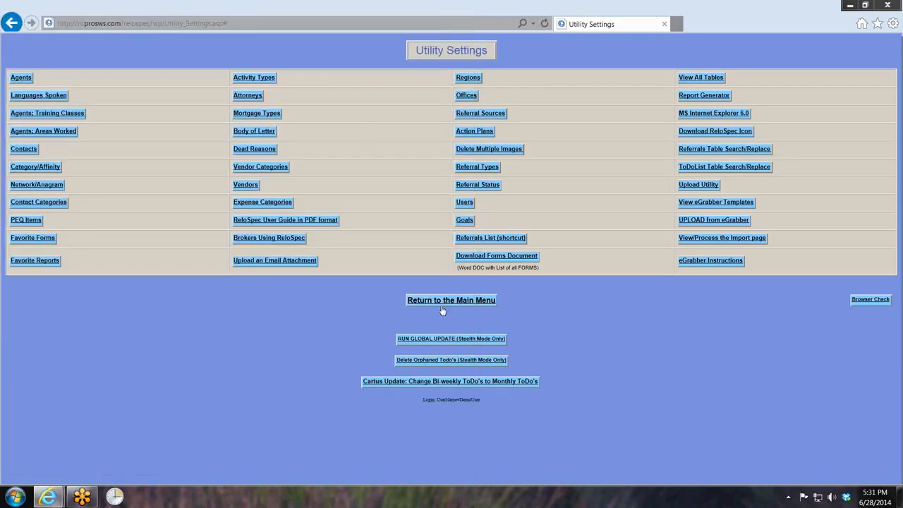
- Reopen the referral record through the Referrals List shortcut
{"action": "left_click", "coordinate": [489, 238]}
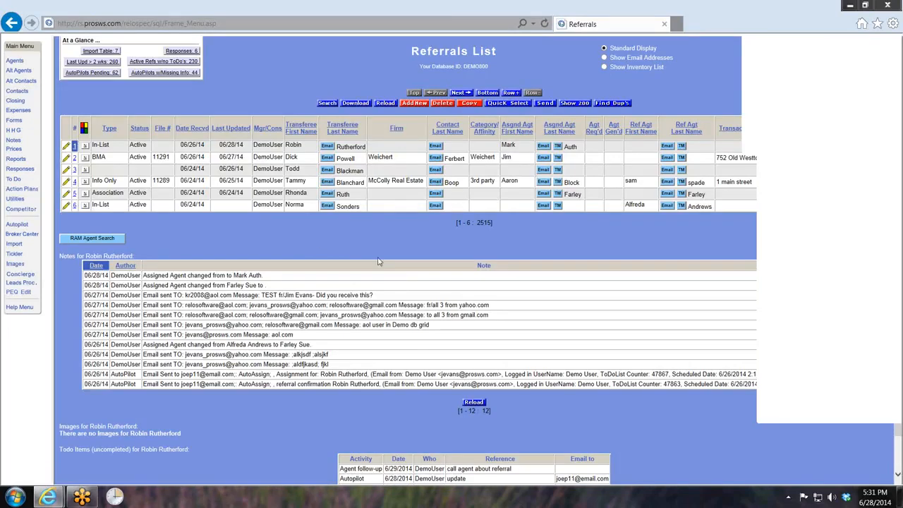
{"action": "left_click", "coordinate": [399, 277]}
{"action": "scroll", "coordinate": [392, 323], "scroll_direction": "down", "scroll_amount": 5}
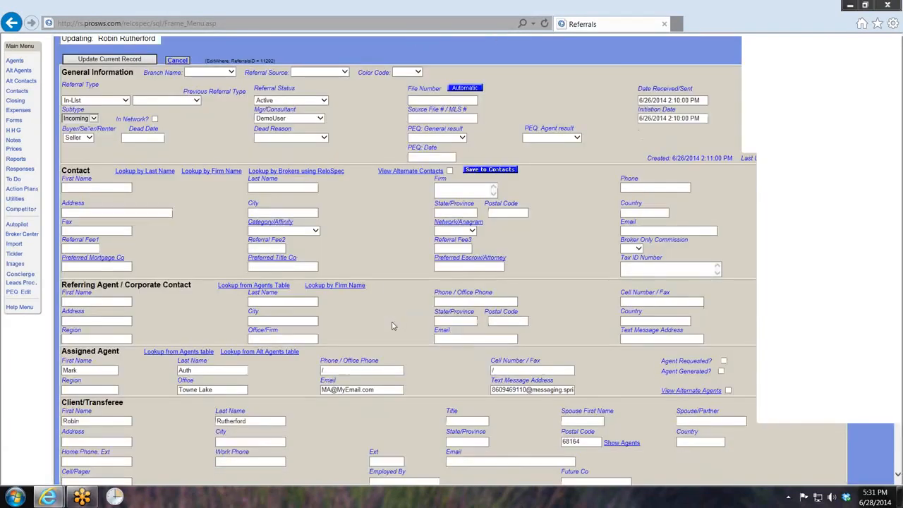
- Show the agents serving the client's postal code again and close the agent list
{"action": "scroll", "coordinate": [434, 237], "scroll_direction": "up", "scroll_amount": 2}
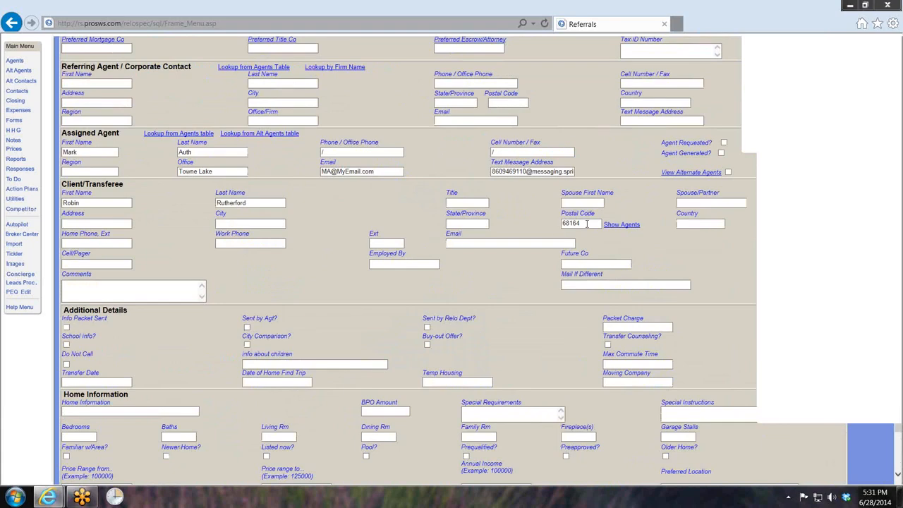
{"action": "scroll", "coordinate": [586, 223], "scroll_direction": "up", "scroll_amount": 2}
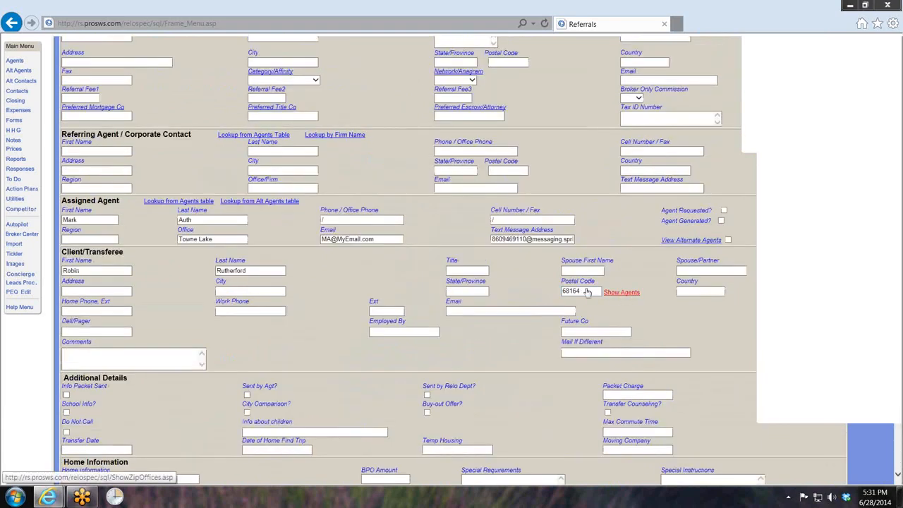
{"action": "left_click", "coordinate": [586, 292]}
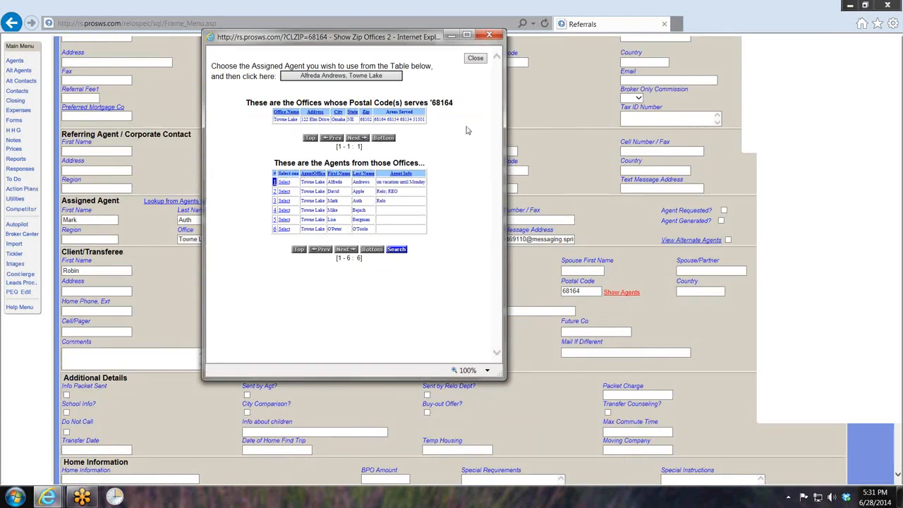
{"action": "left_click", "coordinate": [474, 60]}
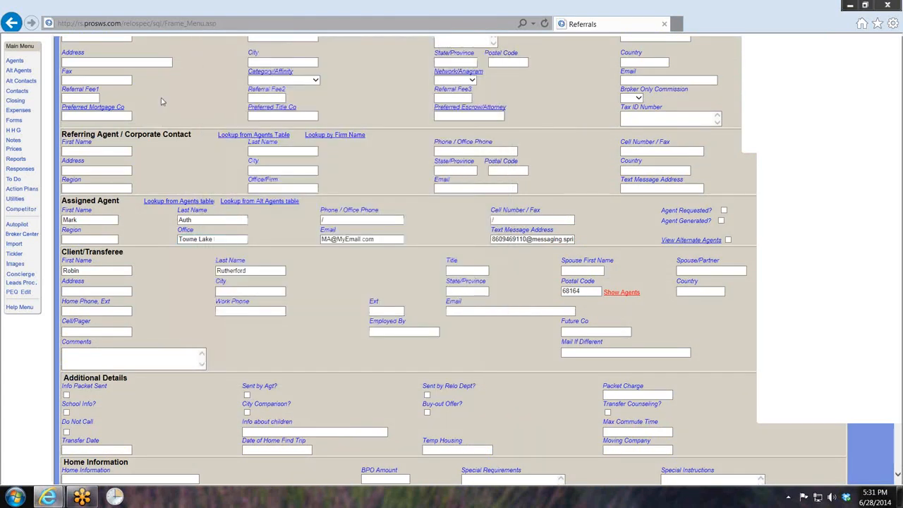
{"action": "scroll", "coordinate": [191, 120], "scroll_direction": "up", "scroll_amount": 3}
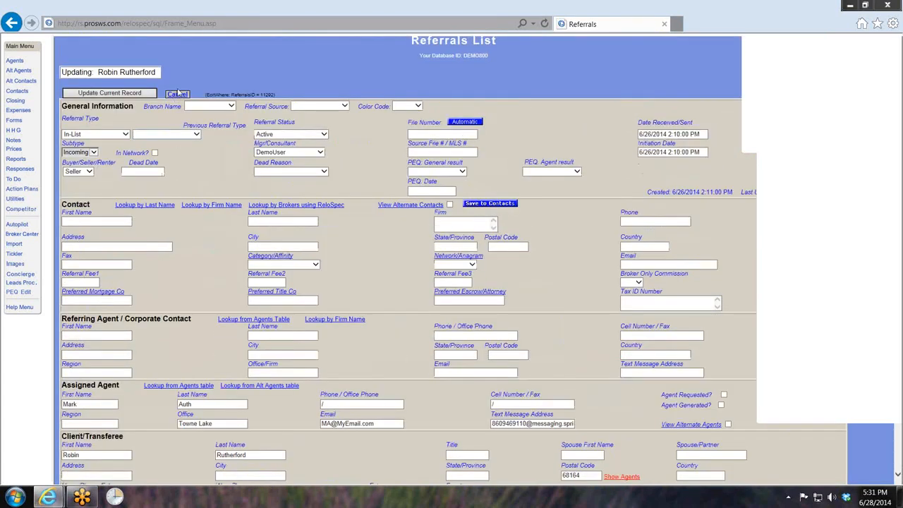